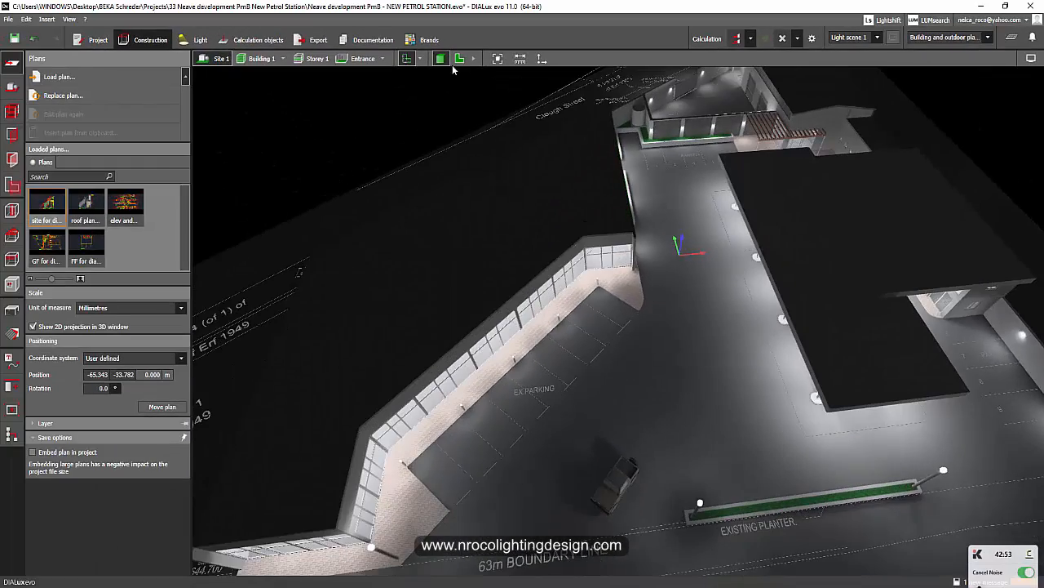
- Examine the petrol station site and its loaded site plan in both the floor plan view and the 3D view
click(455, 63)
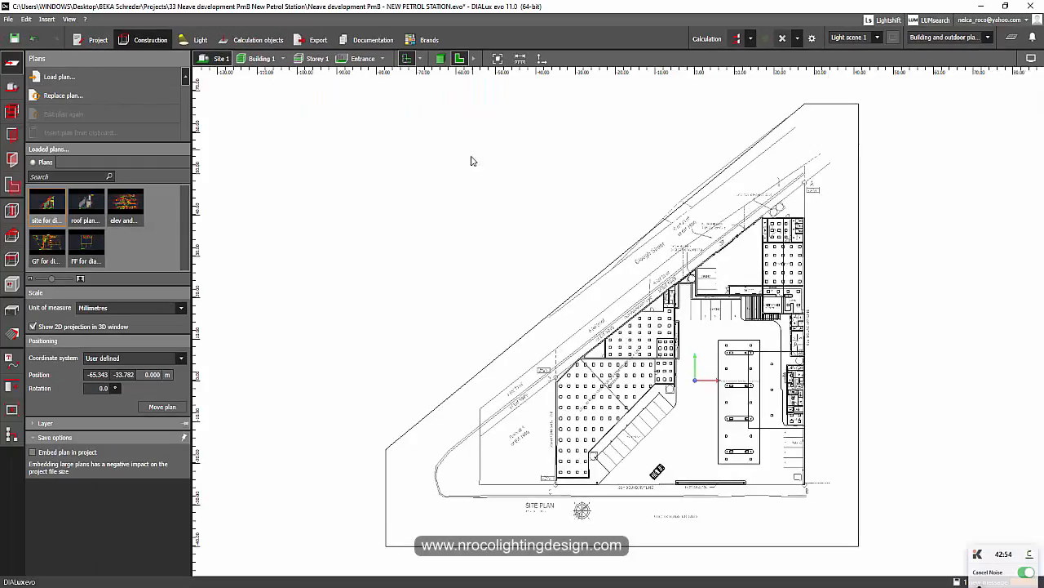
scroll(550, 276, up, 2)
scroll(554, 289, up, 1)
scroll(563, 282, down, 2)
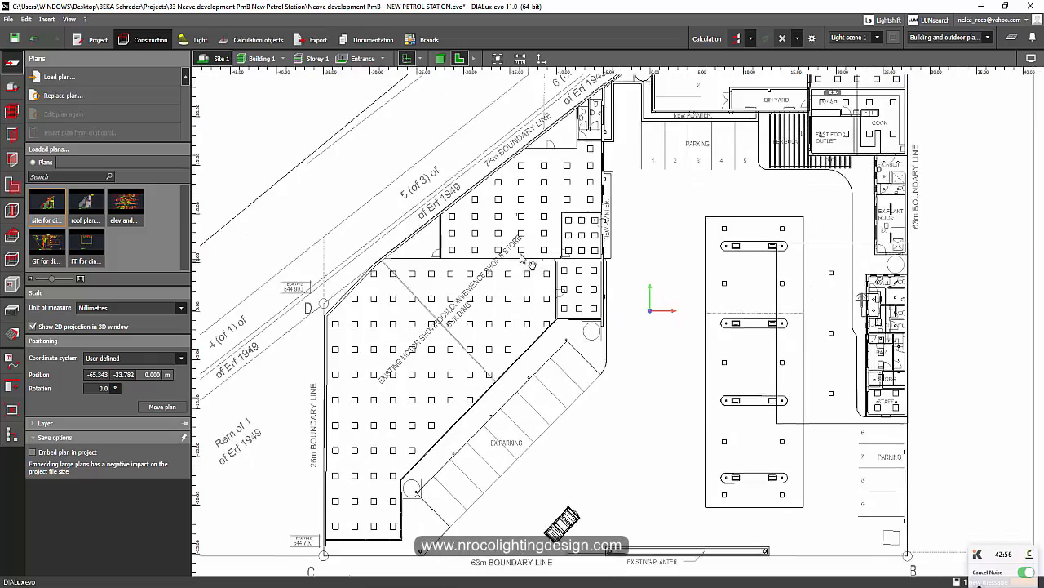
click(440, 59)
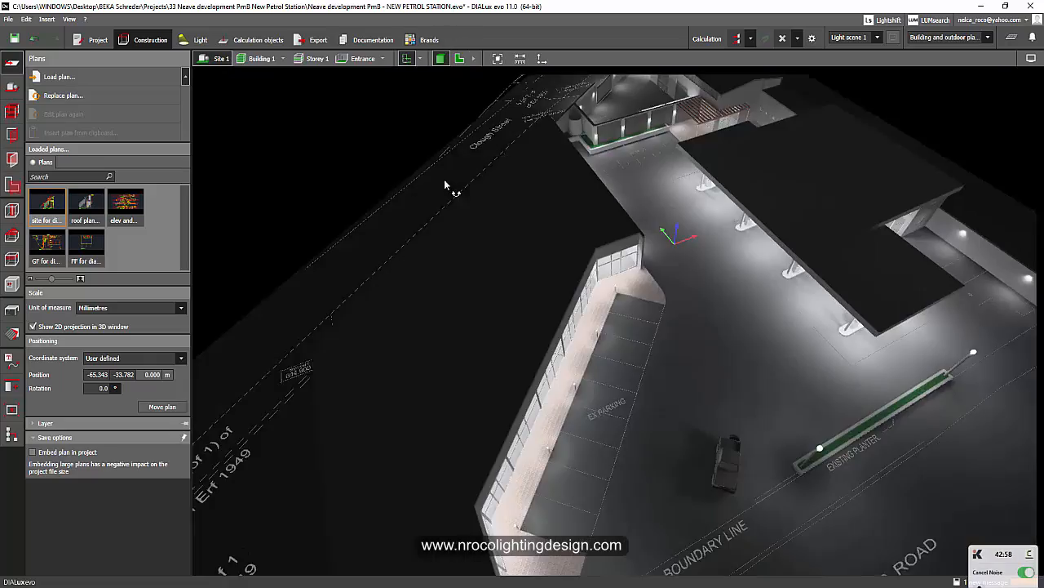
click(497, 59)
scroll(457, 326, up, 5)
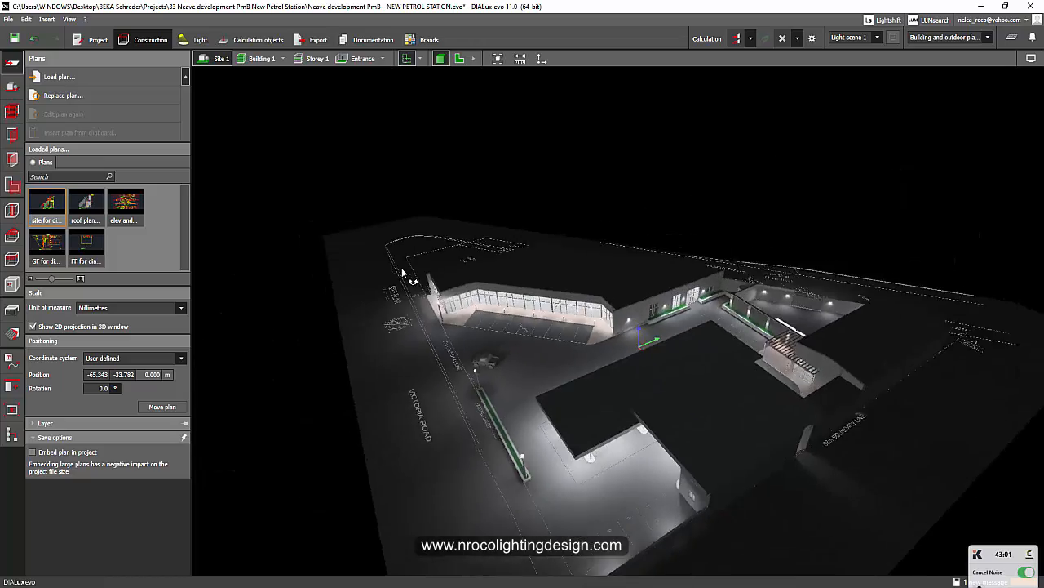
right_drag(403, 274, 529, 301)
scroll(528, 301, up, 3)
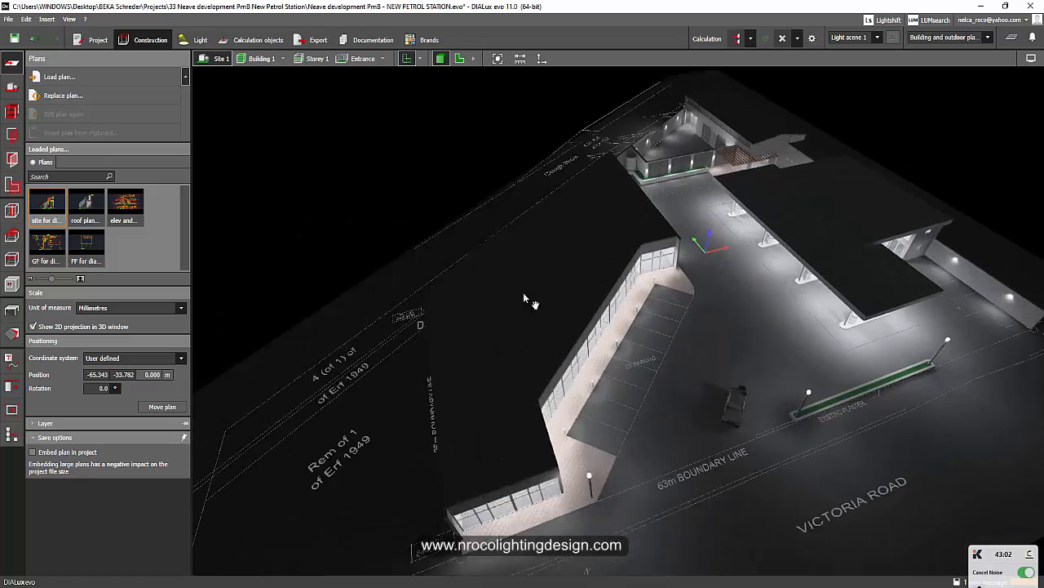
scroll(573, 332, down, 3)
click(497, 61)
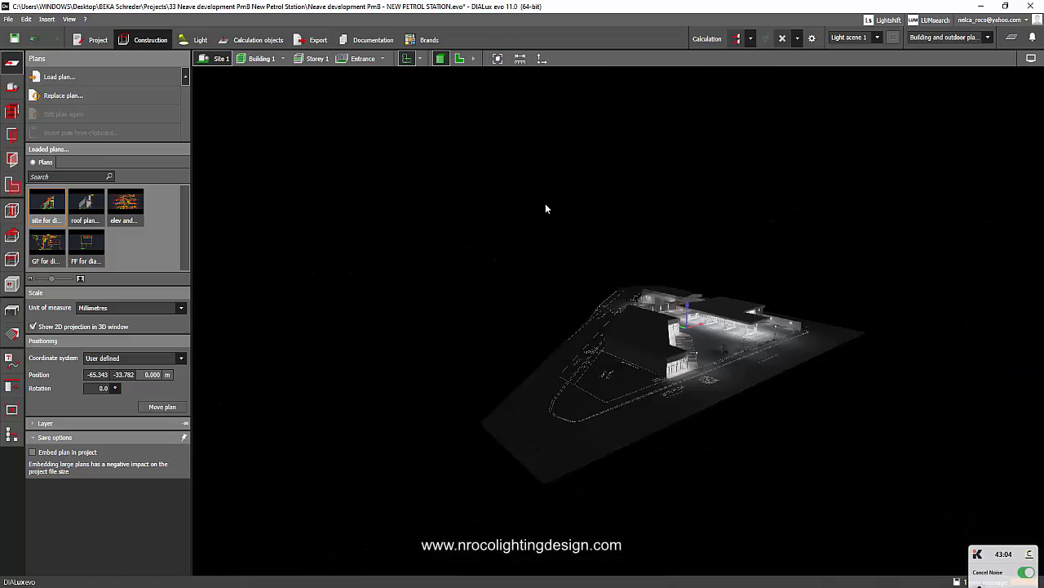
right_drag(545, 206, 474, 334)
scroll(578, 357, up, 3)
right_drag(580, 365, 398, 254)
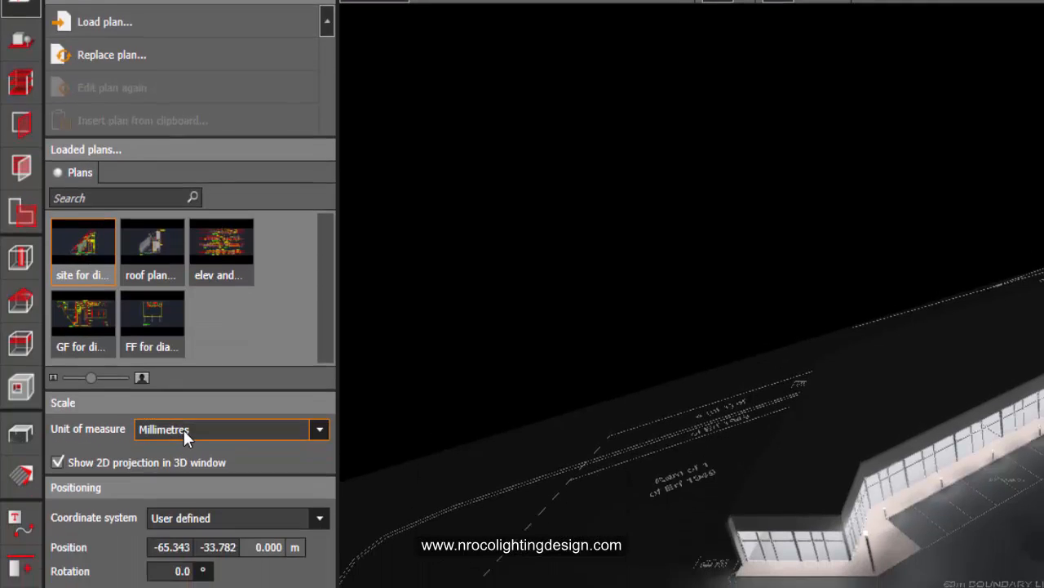
- Set the loaded site plan's unit of measure to Kilometre and check the effect in the 3D view
click(184, 497)
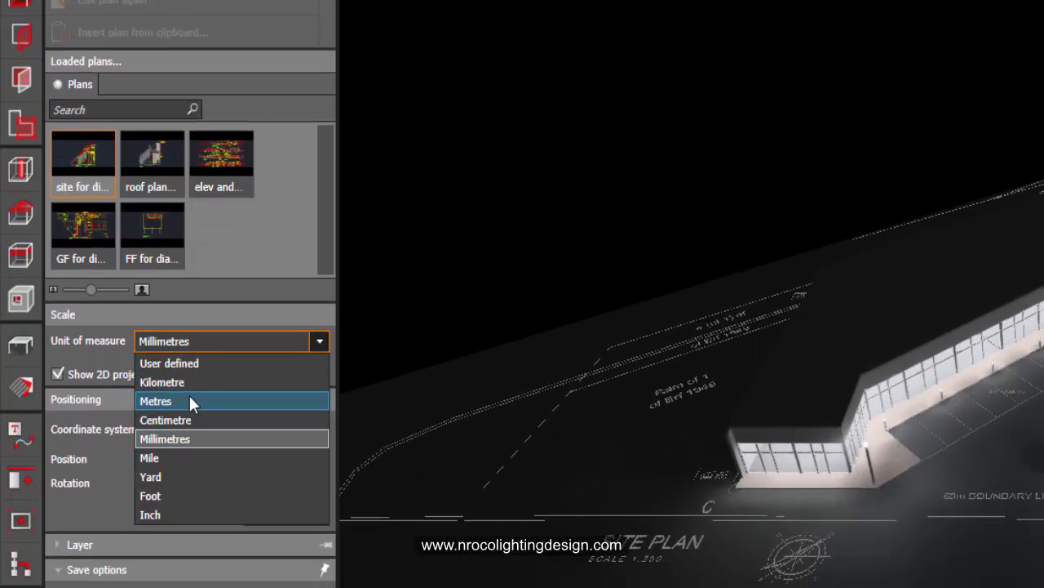
click(240, 382)
right_drag(411, 277, 462, 373)
right_drag(492, 82, 537, 409)
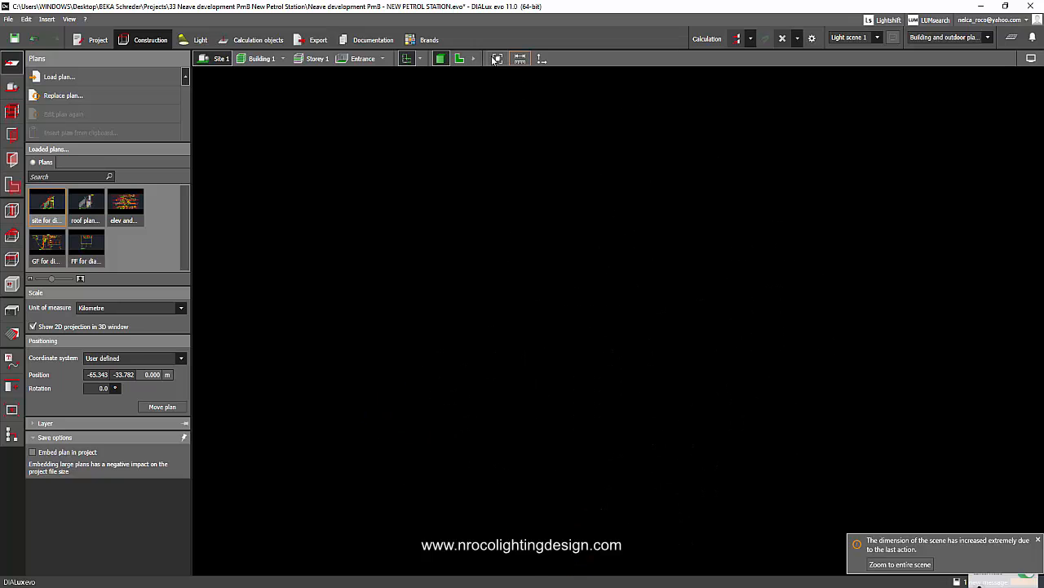
right_drag(494, 78, 859, 361)
right_drag(699, 446, 524, 398)
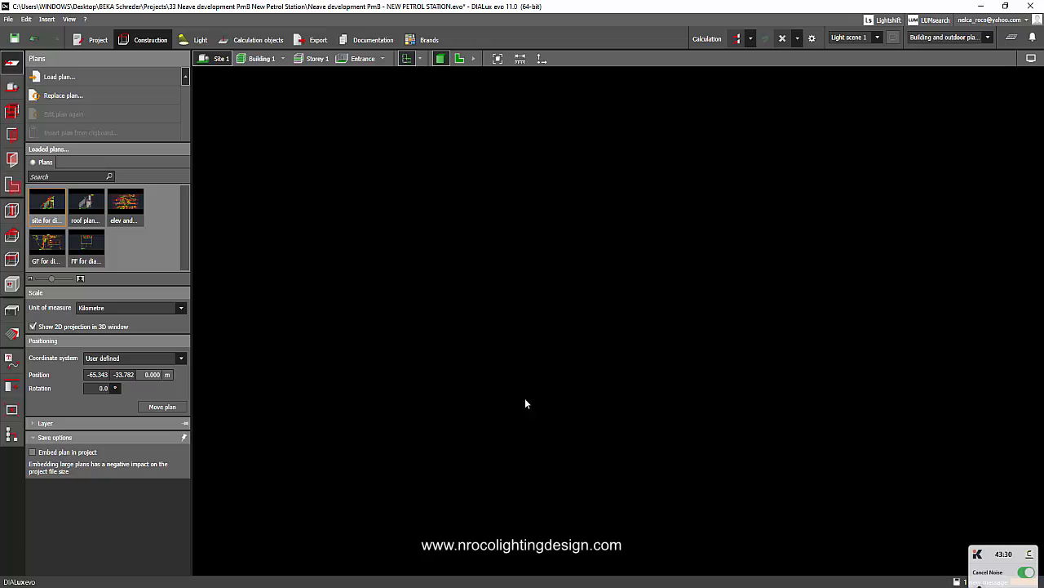
- Compare the floor plan and 3D views, zoom to the entire scene, and look for the site plan at its kilometre scale
click(461, 59)
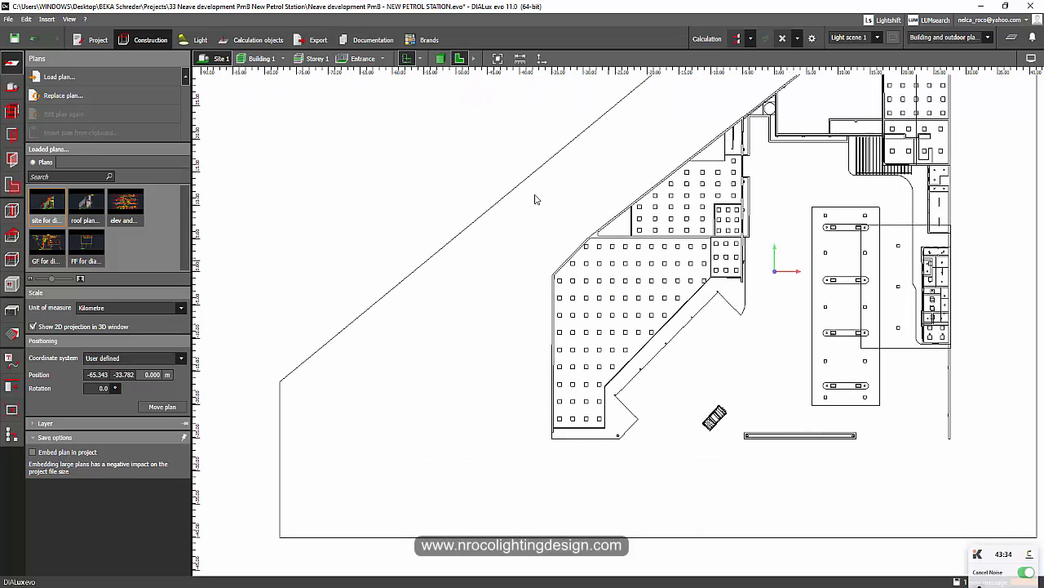
click(442, 61)
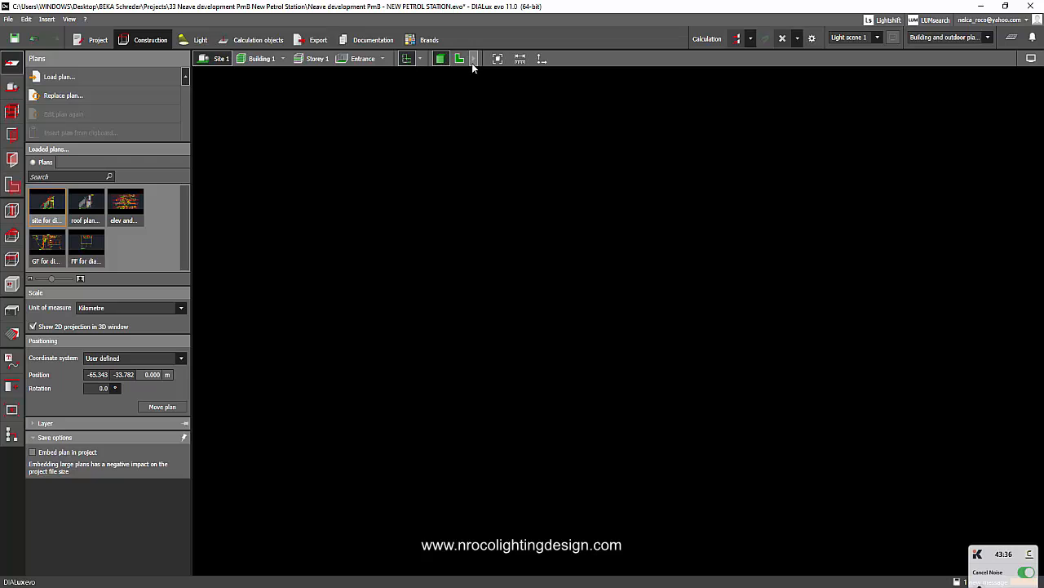
click(459, 59)
scroll(489, 237, up, 5)
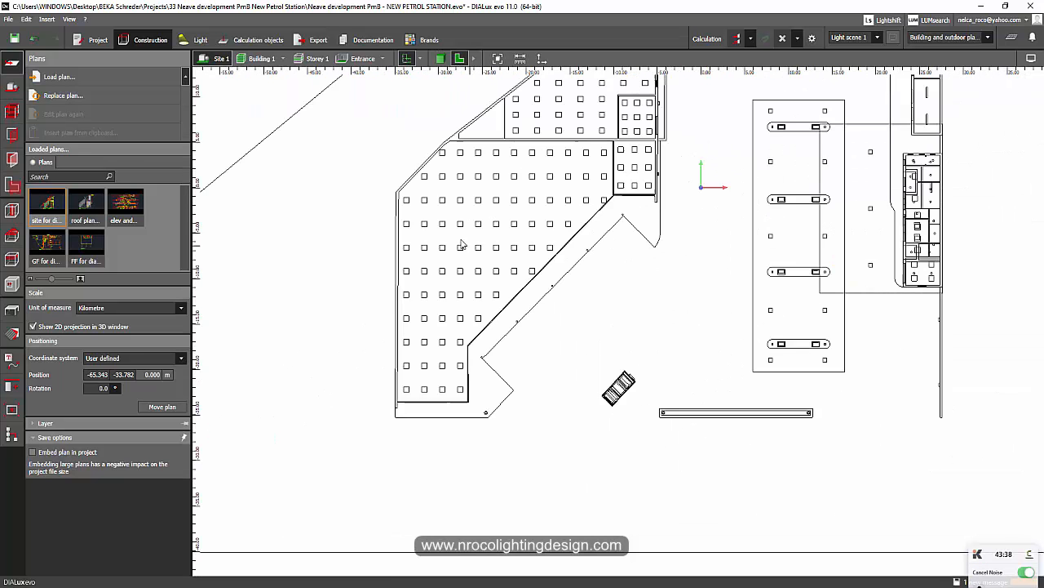
scroll(587, 226, up, 2)
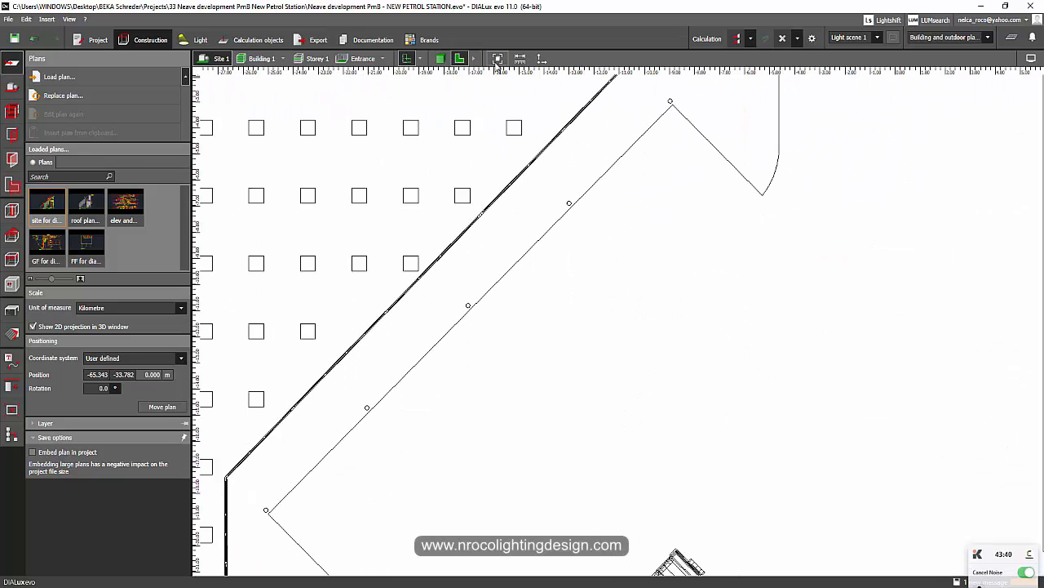
click(497, 59)
scroll(528, 359, up, 8)
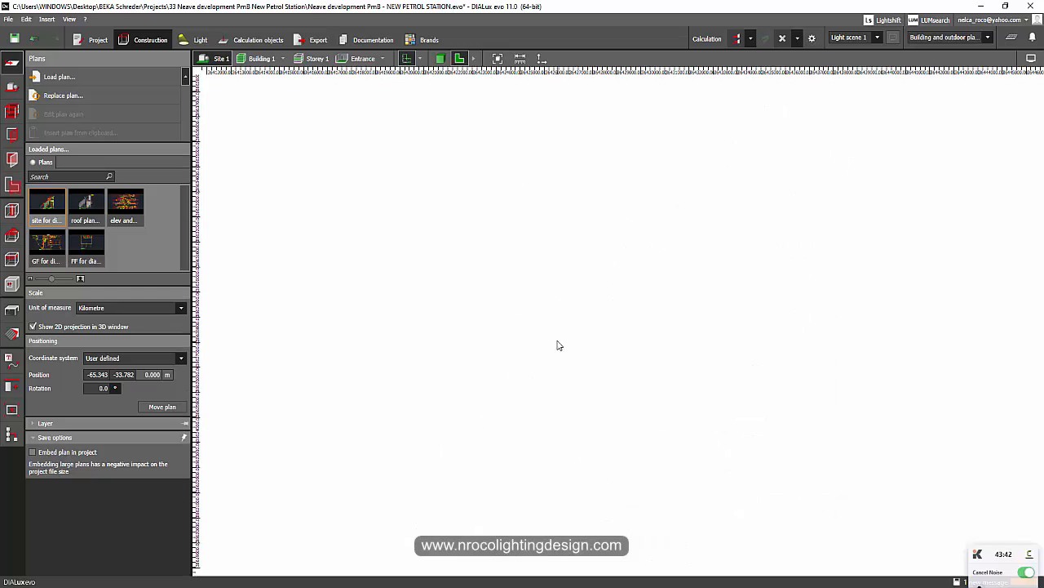
middle_drag(553, 346, 614, 176)
scroll(612, 168, up, 2)
scroll(549, 221, up, 2)
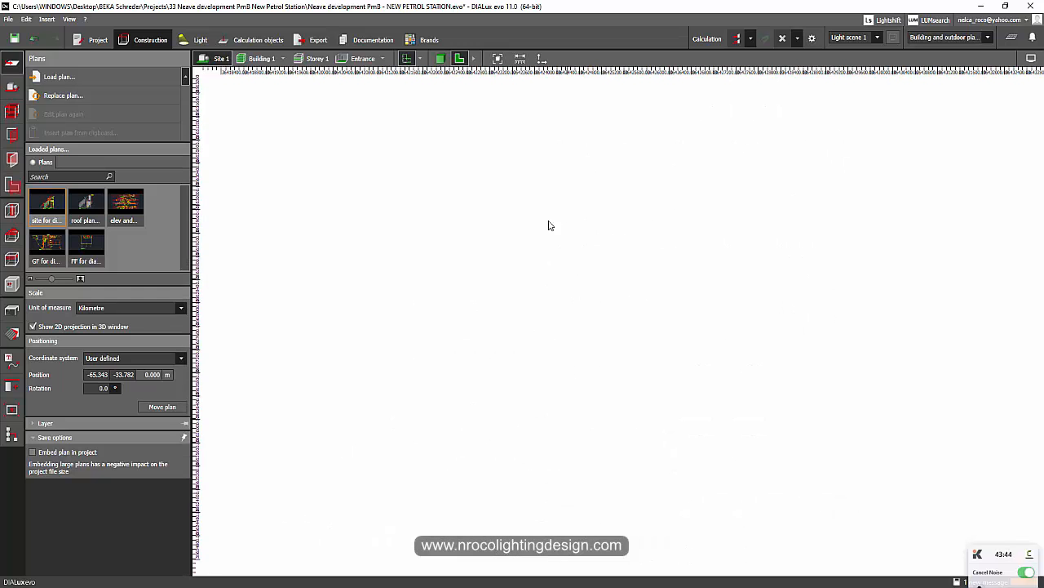
middle_drag(529, 231, 584, 203)
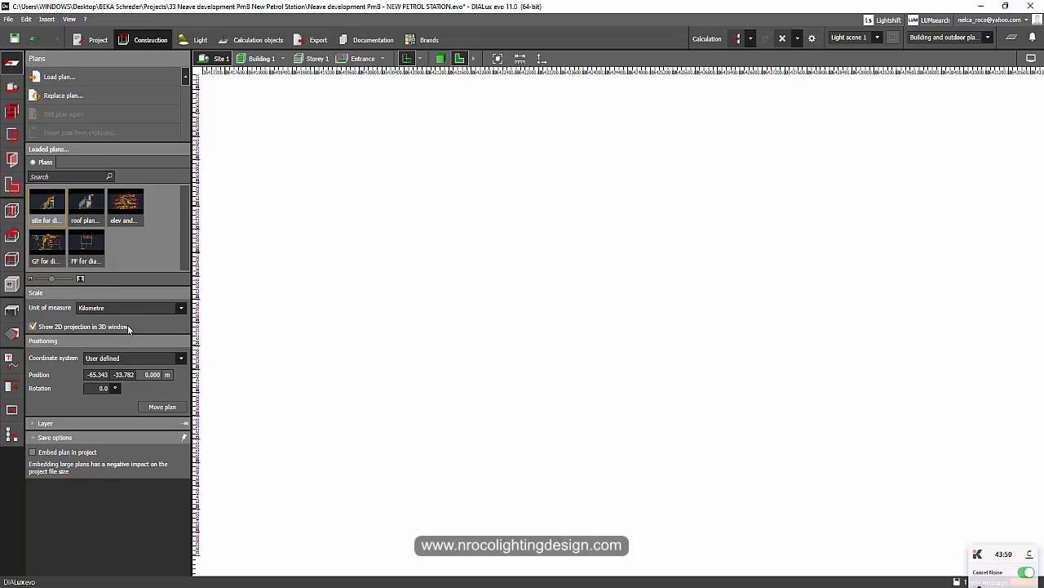
middle_drag(387, 410, 436, 371)
middle_drag(313, 386, 263, 399)
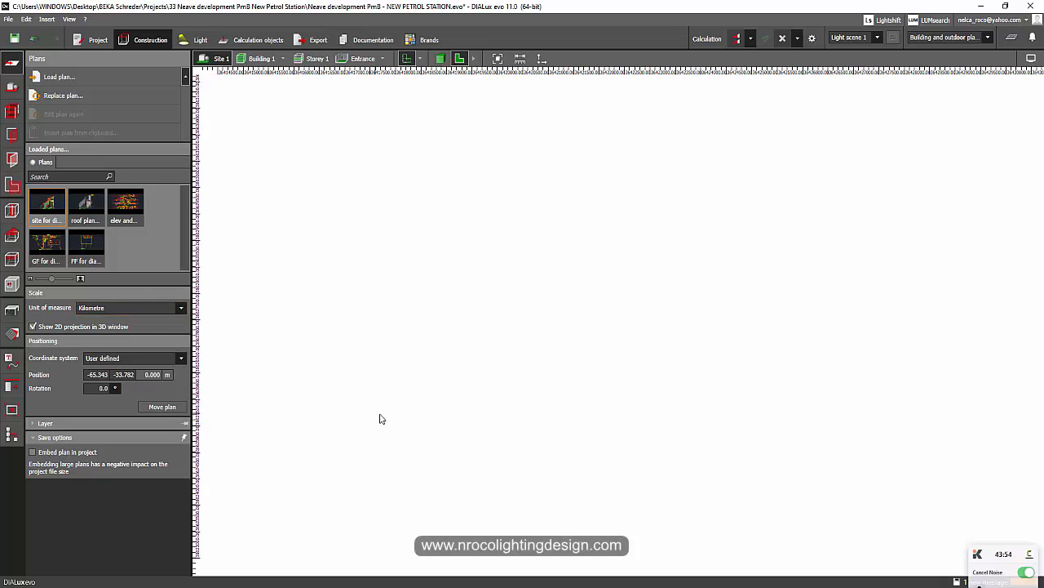
middle_drag(389, 355, 432, 352)
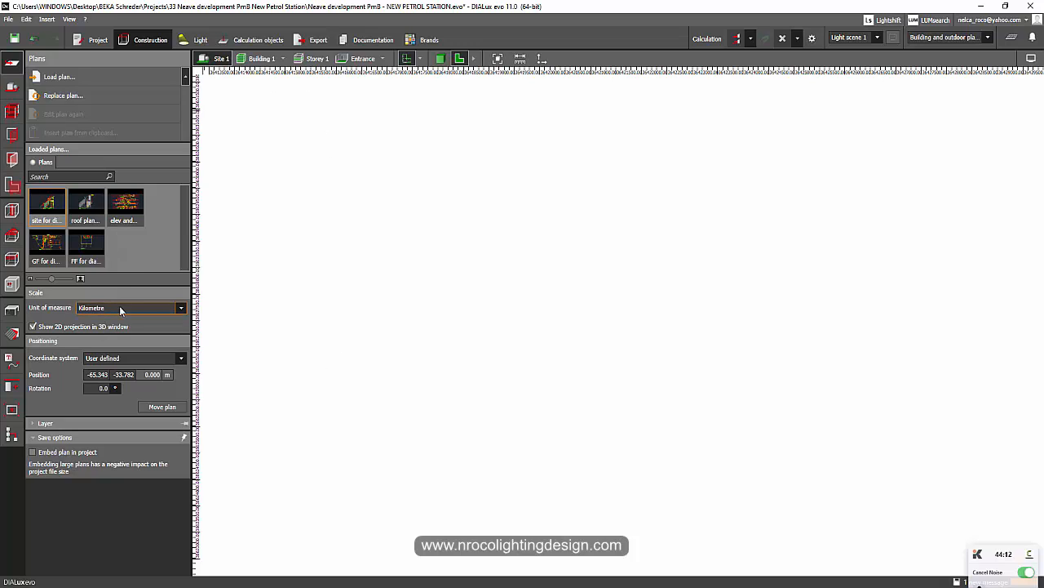
- Set the site plan's unit of measure back to Millimetres and check its alignment with the model in 3D
click(440, 58)
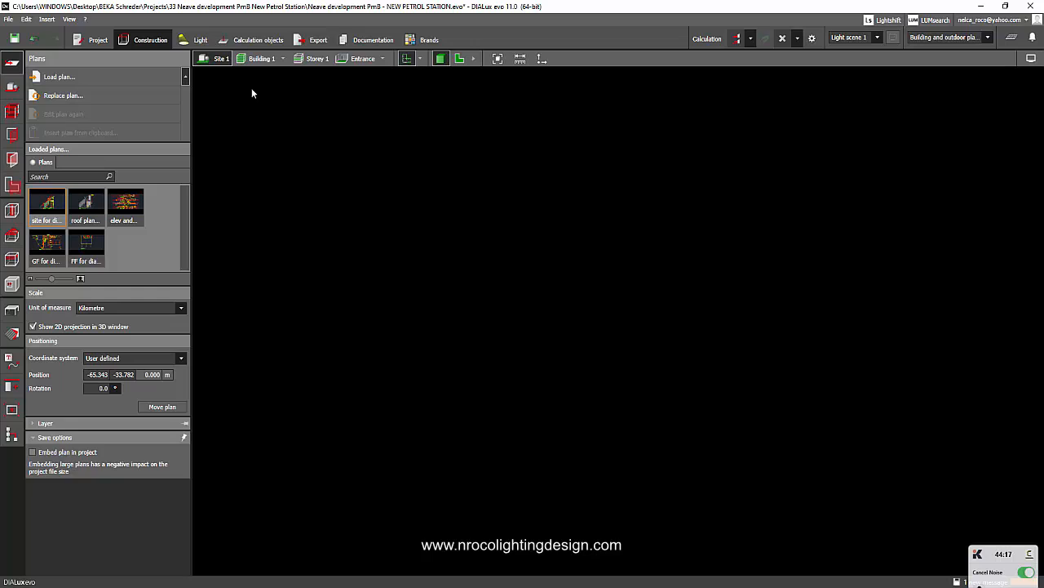
click(121, 308)
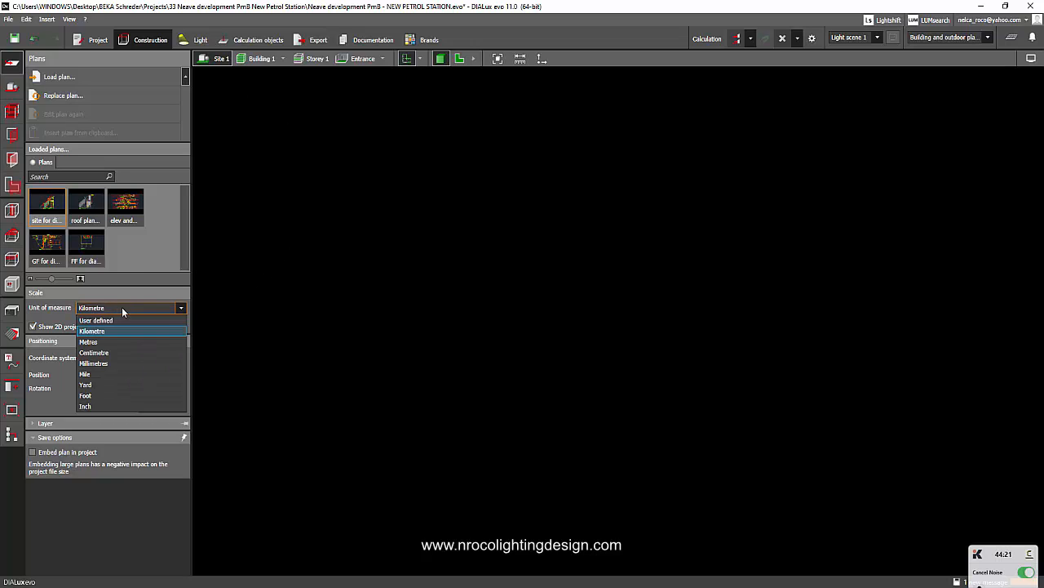
click(115, 363)
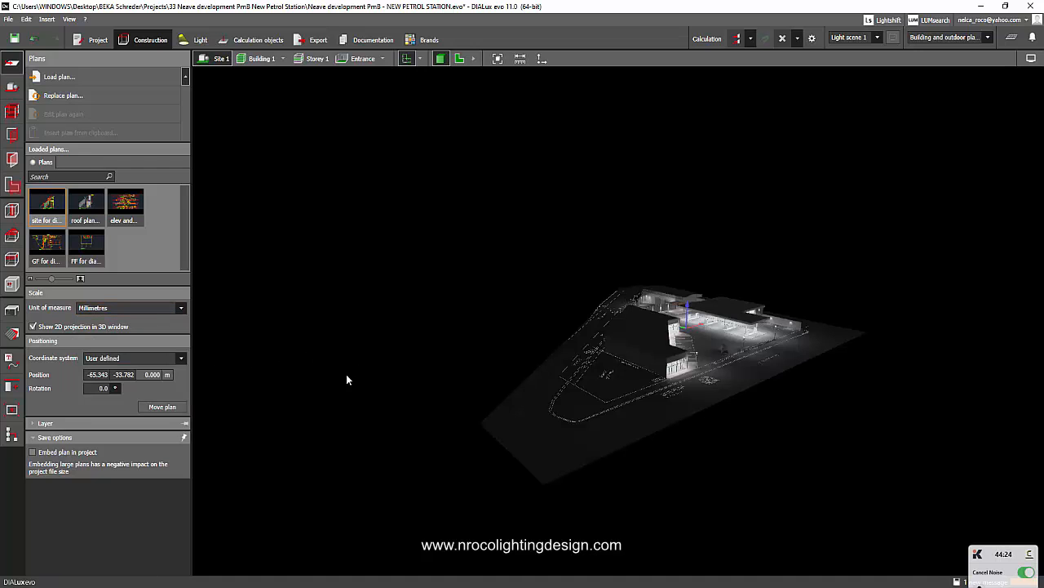
right_drag(346, 379, 629, 426)
click(498, 59)
right_drag(514, 123, 501, 331)
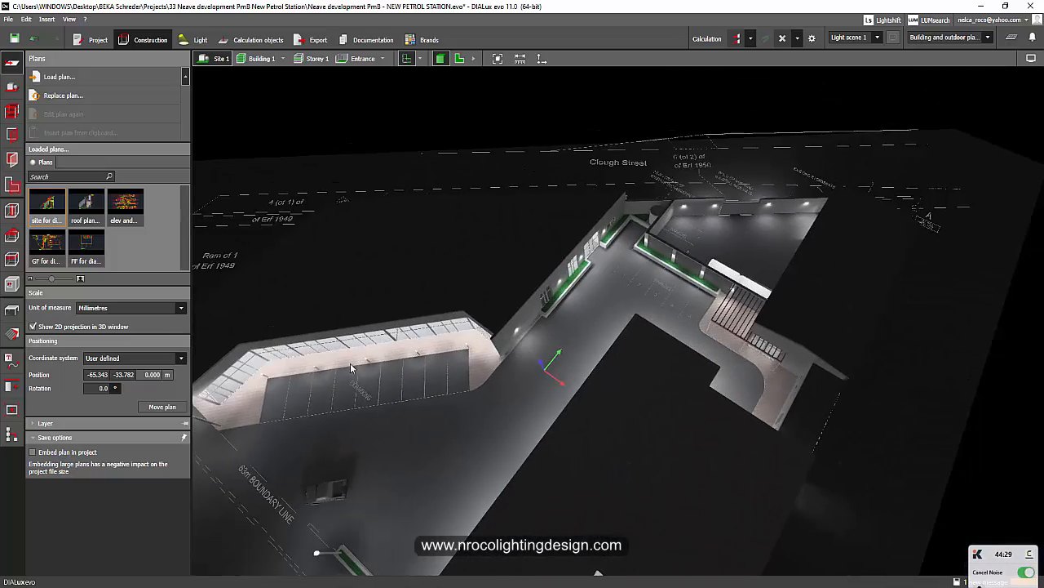
mouse_move(351, 368)
right_down()
mouse_move(413, 332)
mouse_move(408, 403)
mouse_move(389, 397)
mouse_move(398, 364)
mouse_move(384, 366)
mouse_move(369, 404)
mouse_move(449, 413)
mouse_move(349, 419)
mouse_move(405, 448)
mouse_move(405, 417)
mouse_move(376, 407)
right_up()
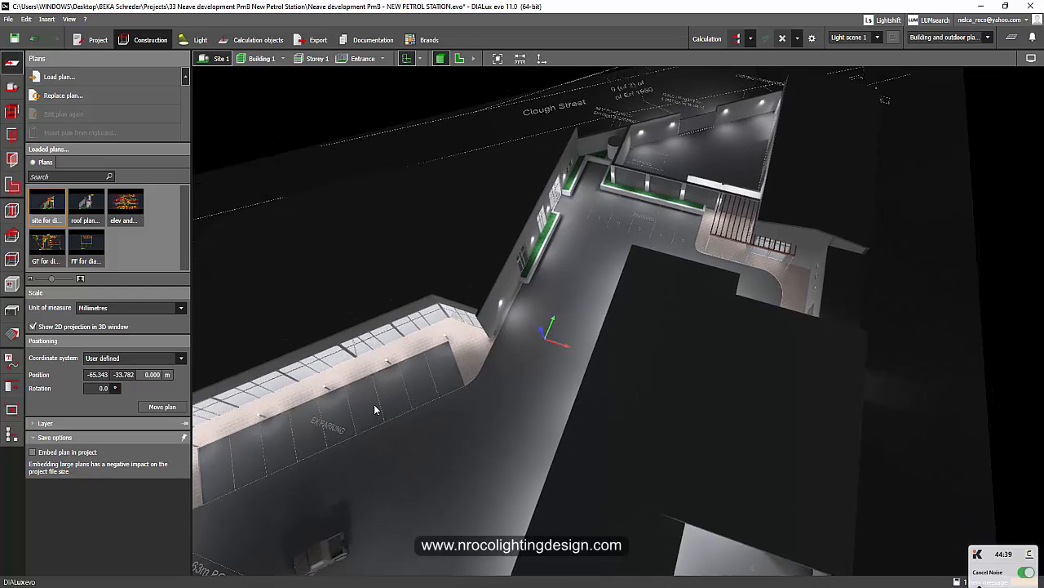
- Show the entire site in the floor plan view and dismiss the save reminder without saving
click(459, 59)
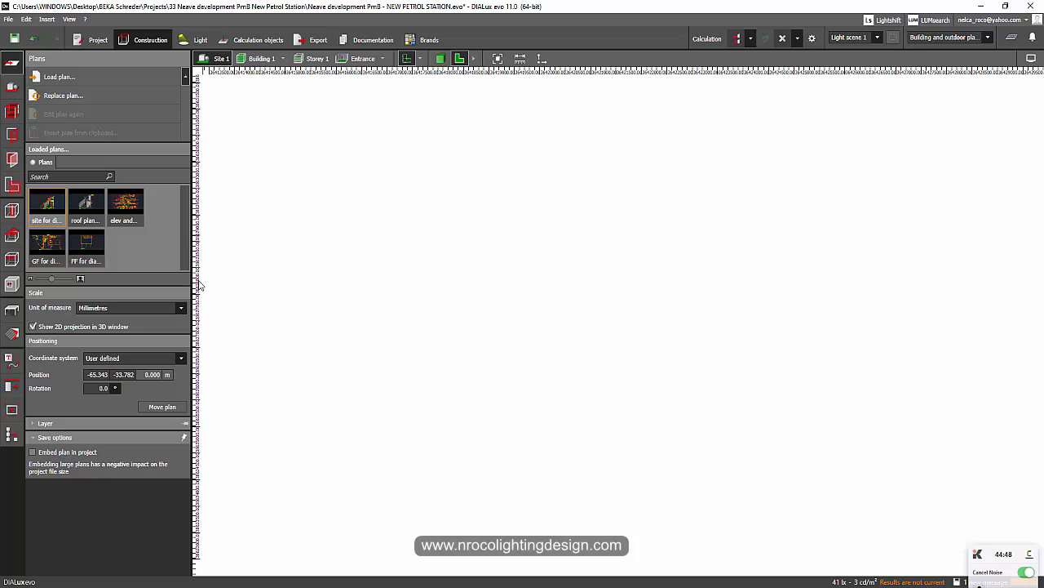
click(499, 61)
scroll(338, 205, down, 10)
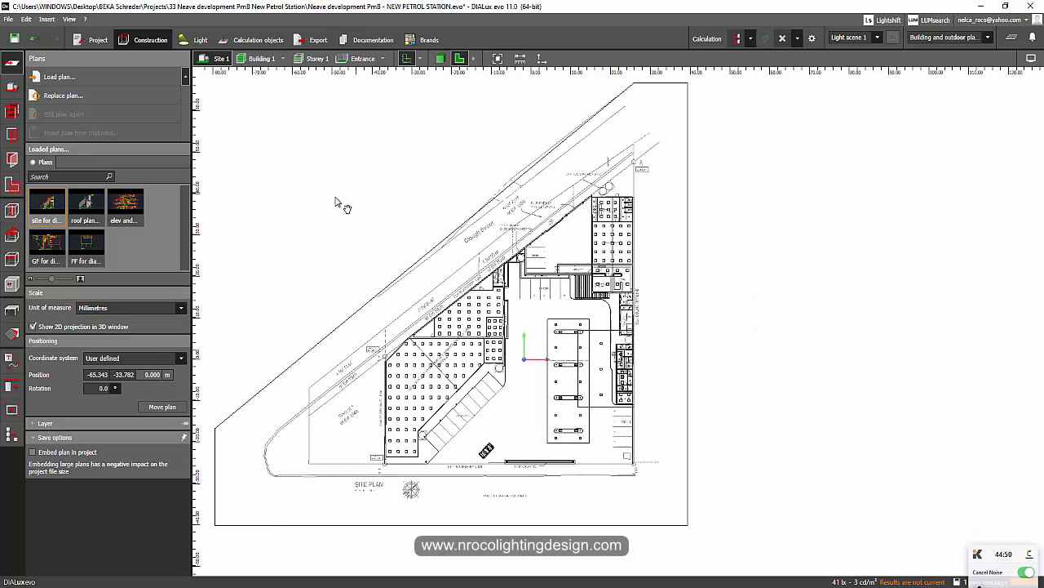
scroll(632, 328, down, 5)
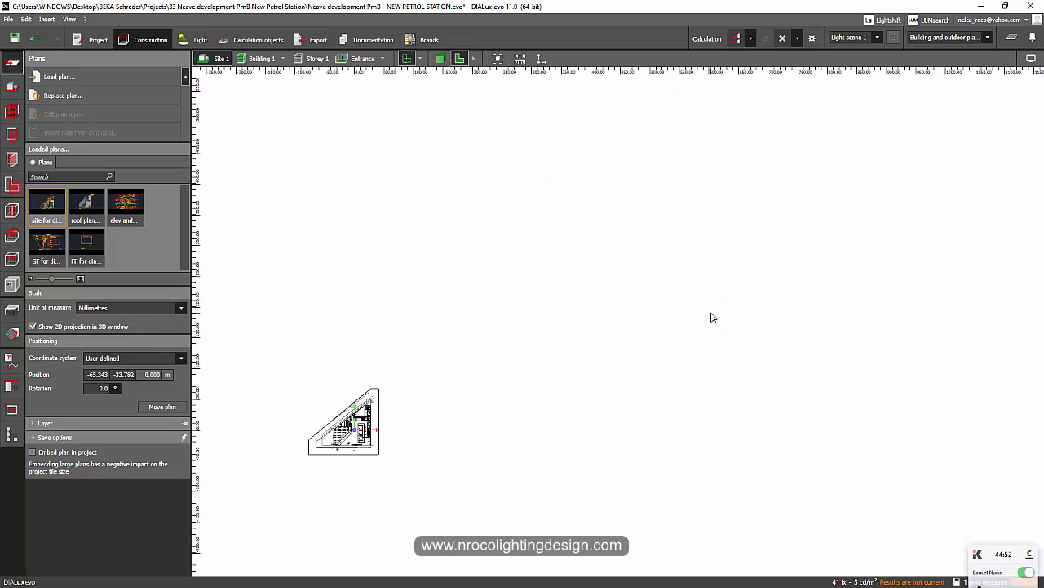
middle_drag(664, 337, 505, 388)
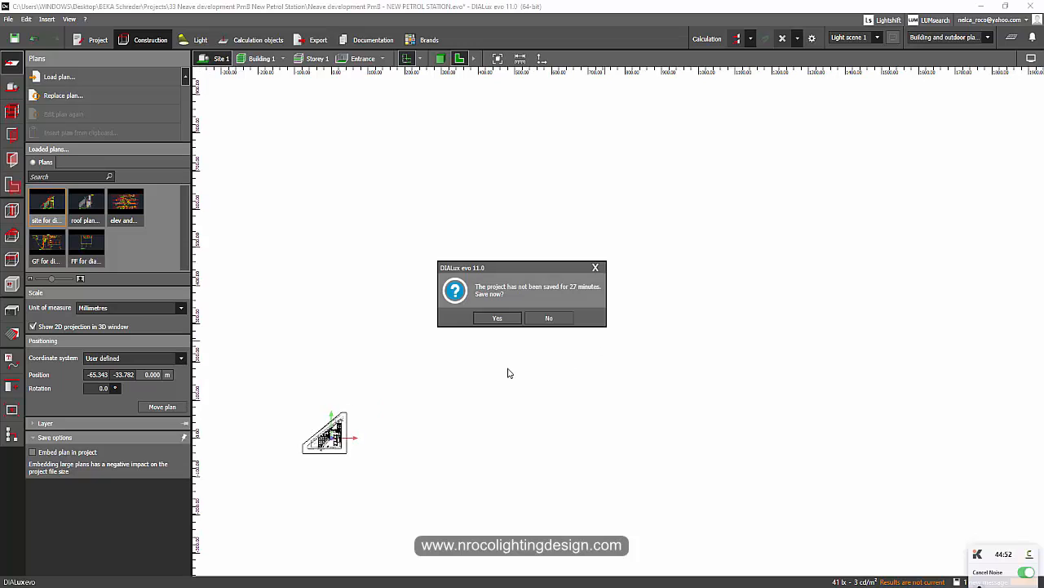
click(595, 268)
- Examine the whole site plan against the building outlines in the floor plan view, and return to the 3D view
middle_drag(966, 131, 900, 138)
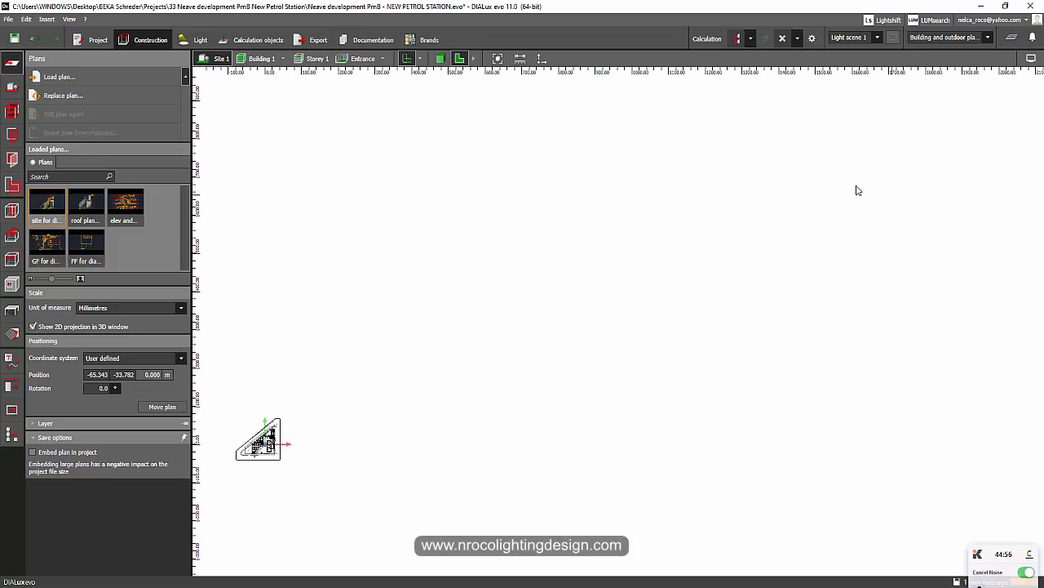
middle_drag(665, 321, 742, 300)
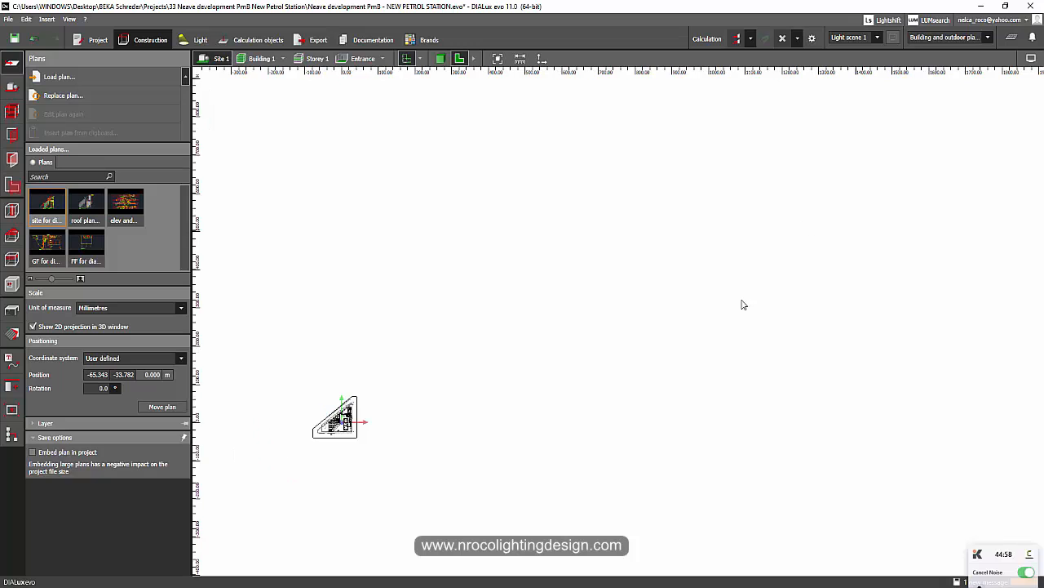
middle_drag(348, 460, 496, 419)
scroll(446, 399, up, 3)
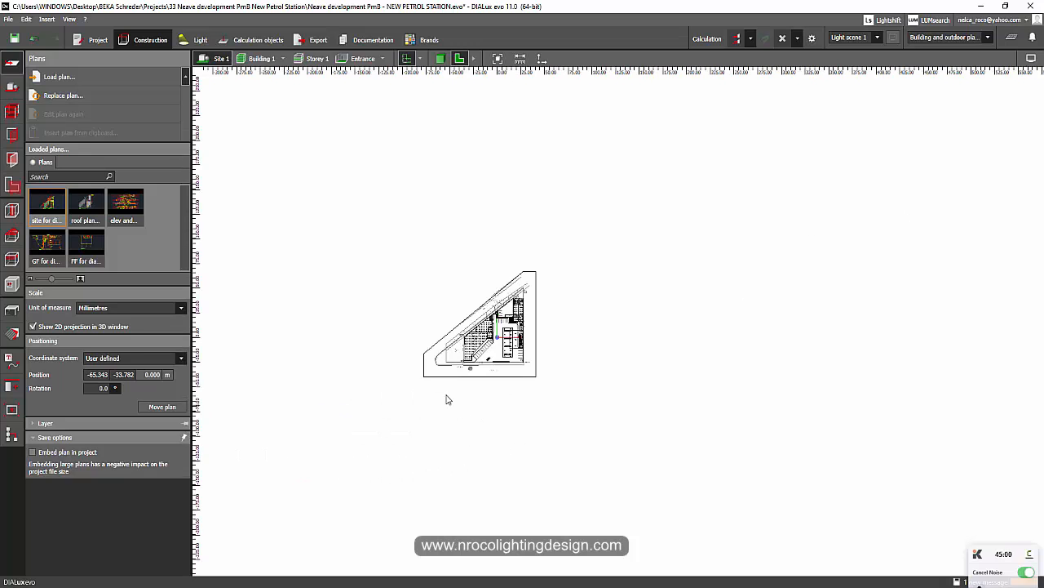
scroll(441, 391, up, 2)
scroll(453, 365, up, 1)
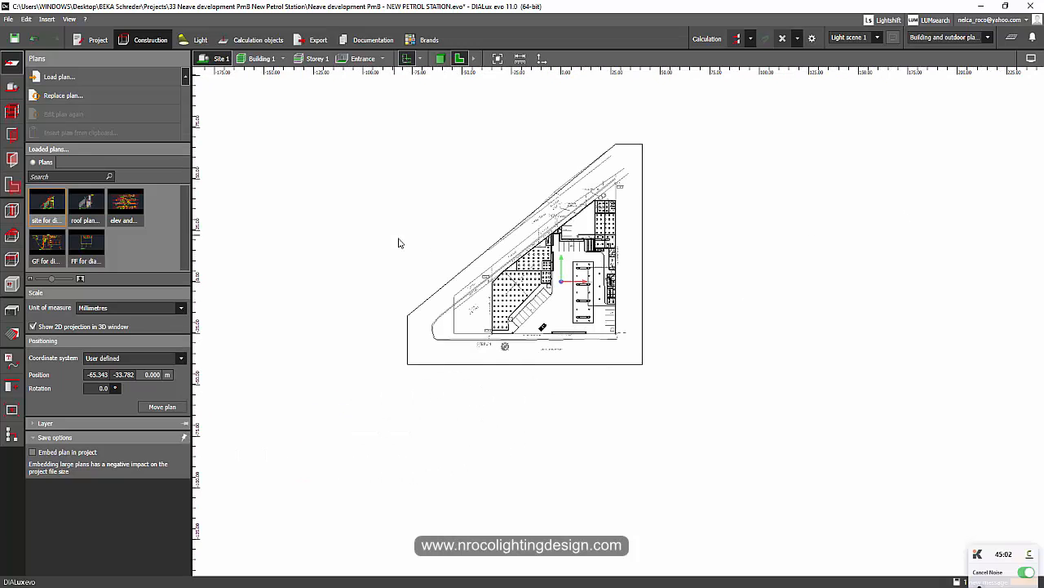
scroll(534, 161, up, 1)
scroll(427, 261, up, 1)
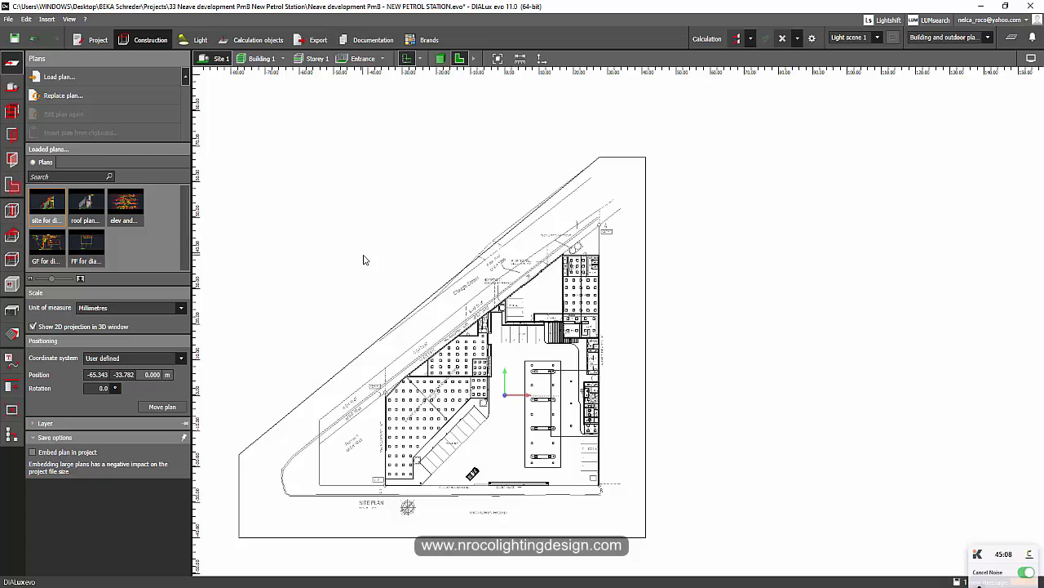
right_drag(363, 260, 408, 234)
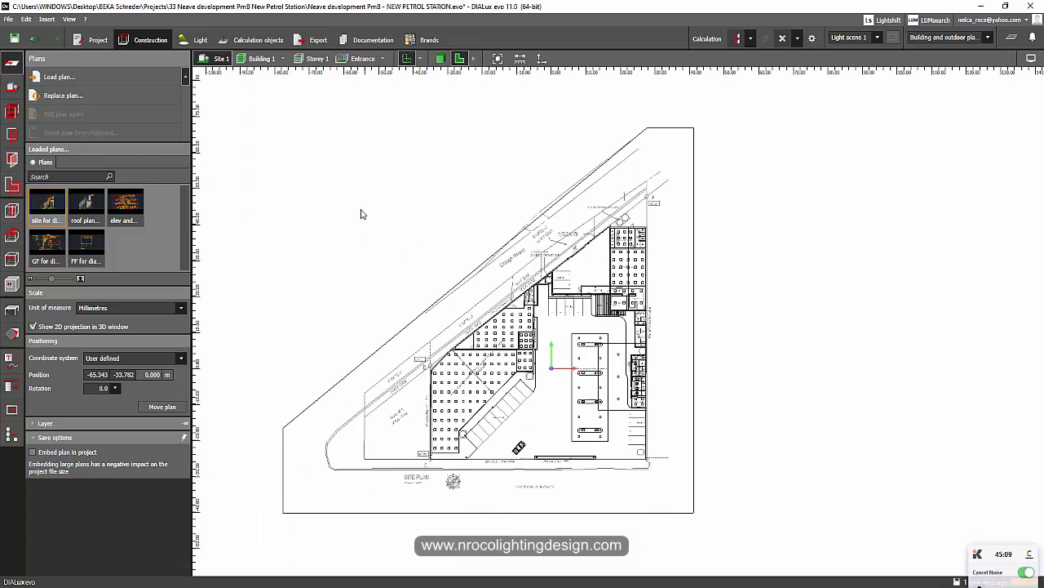
click(439, 58)
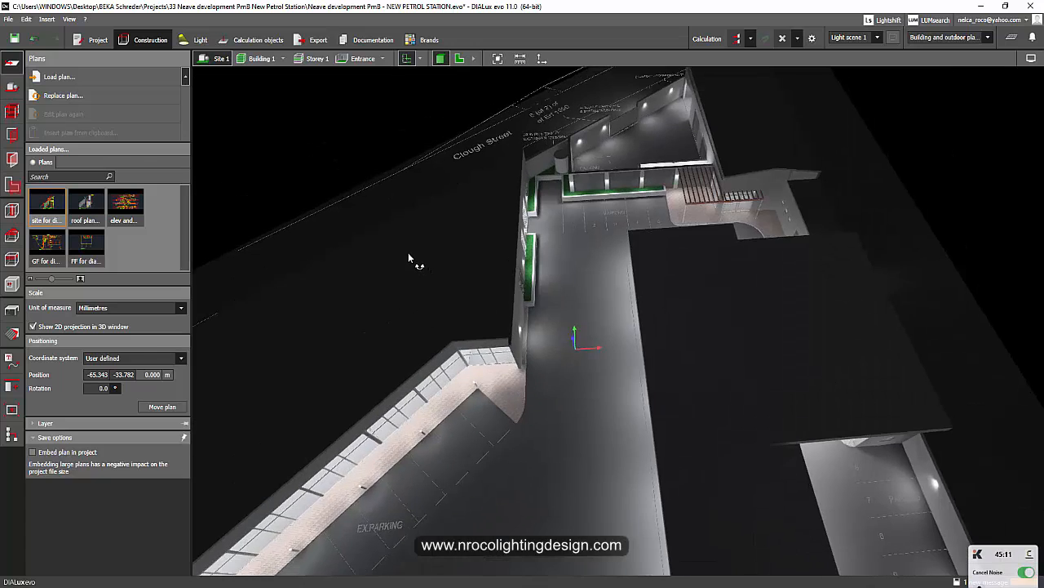
right_drag(410, 257, 457, 310)
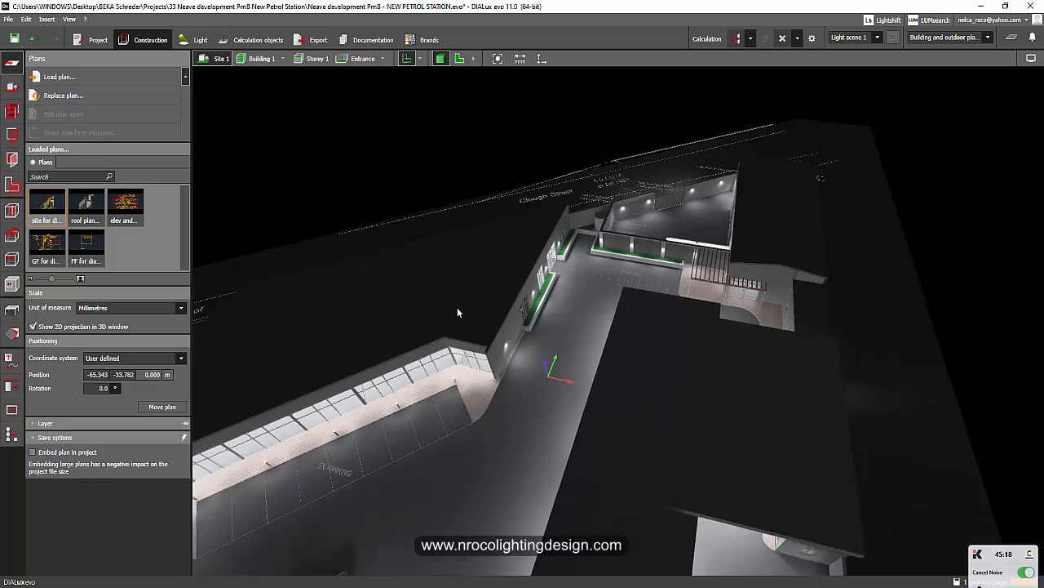
right_drag(467, 488, 462, 333)
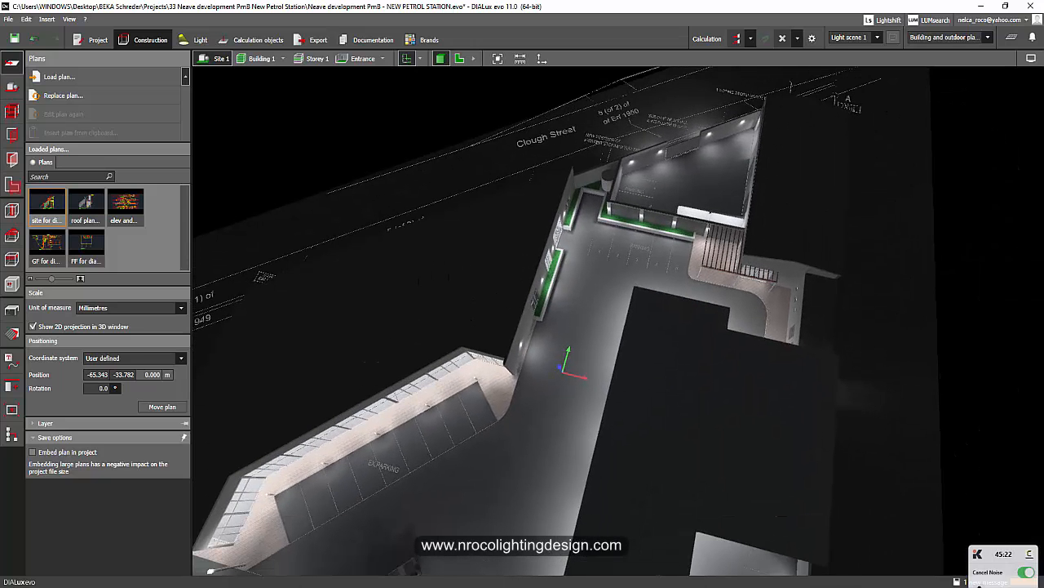
- Switch to the Udemy search results in the browser and look through the listed DIALux evo and AutoCAD lighting courses
click(496, 585)
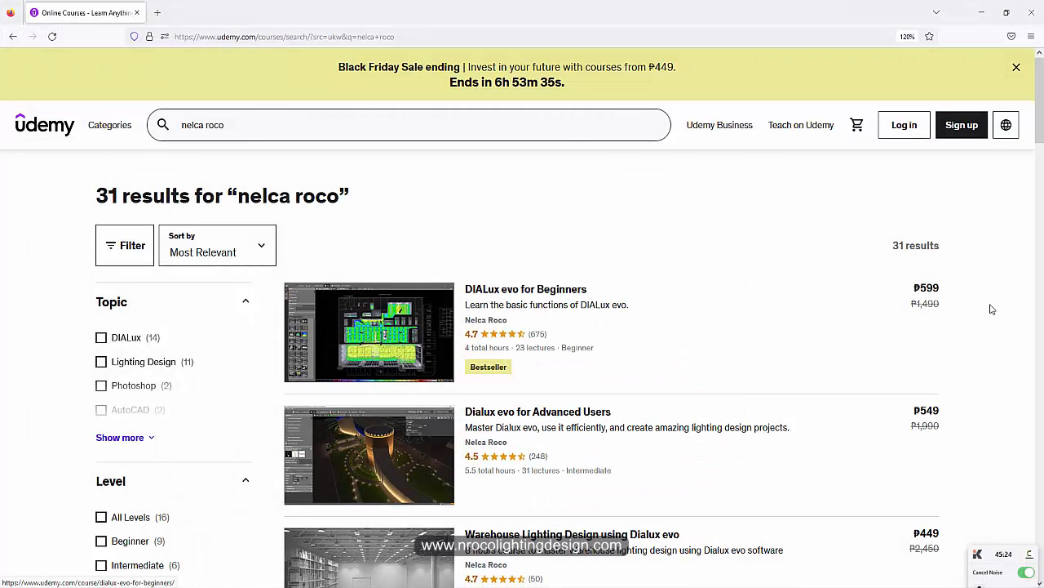
scroll(997, 323, down, 1)
mouse_move(530, 251)
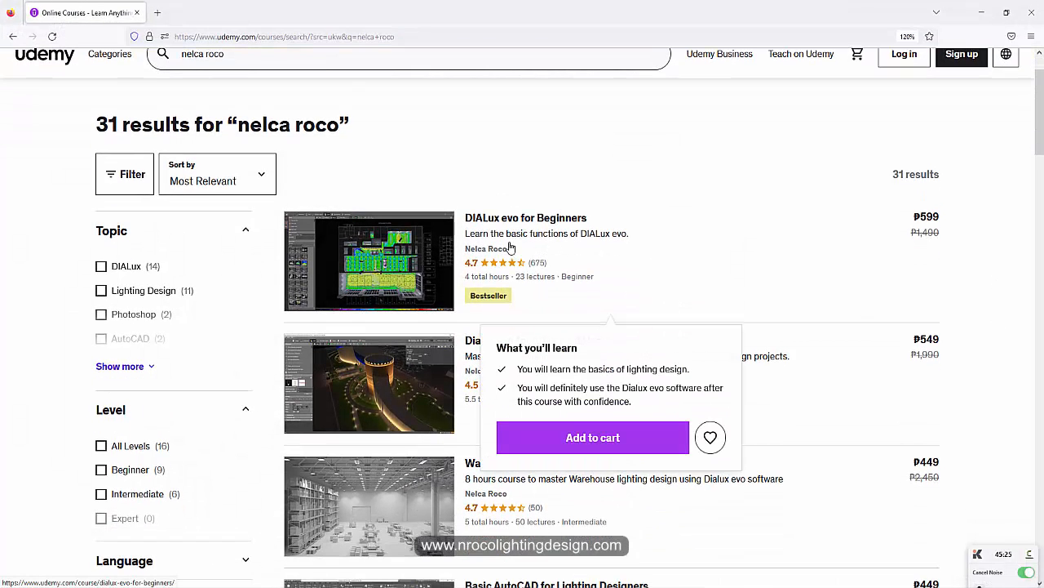
scroll(1043, 323, down, 3)
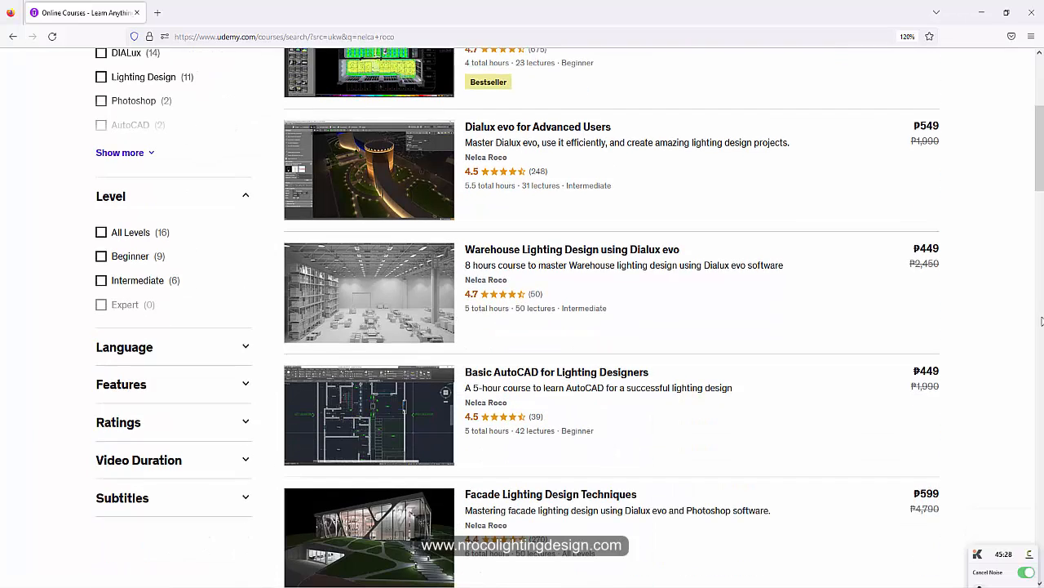
scroll(1034, 315, down, 2)
mouse_move(390, 280)
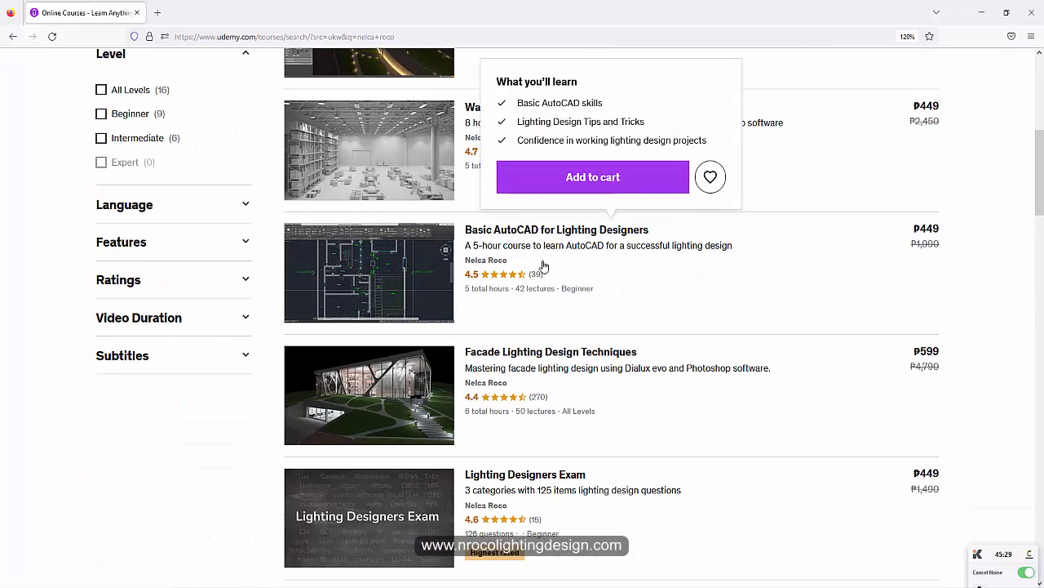
- Open the Basic AutoCAD for Lighting Designers course page and review its requirements and description
click(374, 268)
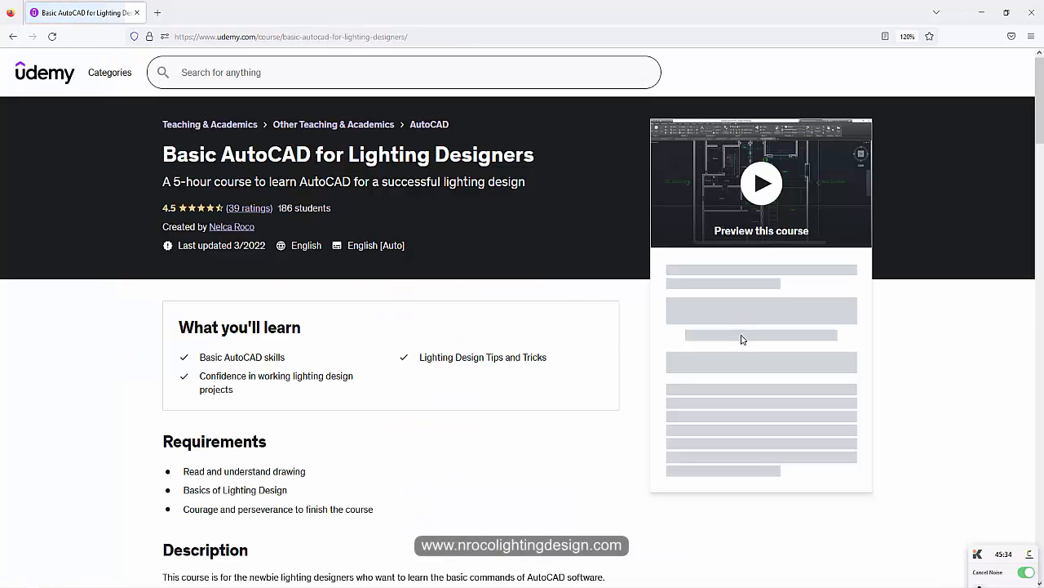
scroll(554, 363, down, 3)
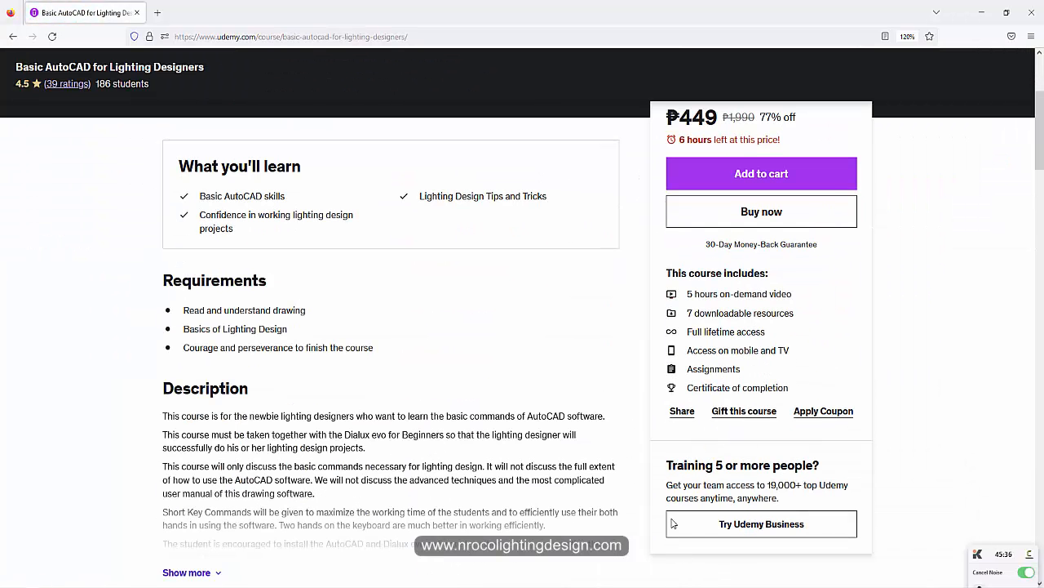
scroll(650, 492, up, 3)
- Switch back to the petrol station project in DIALux evo and view the parking area and entrance more closely in 3D
mouse_move(707, 585)
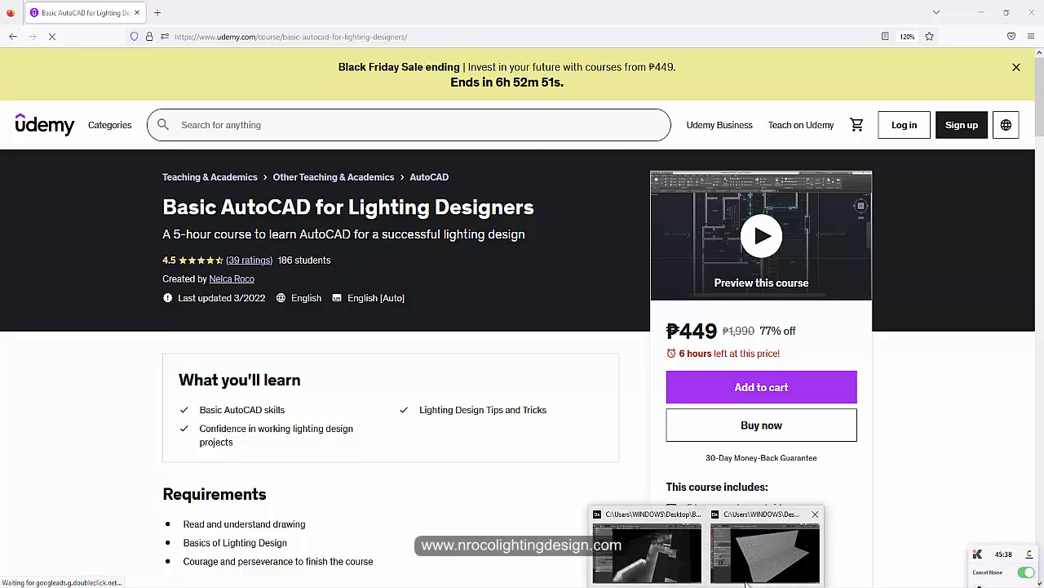
click(650, 560)
drag(554, 362, 436, 341)
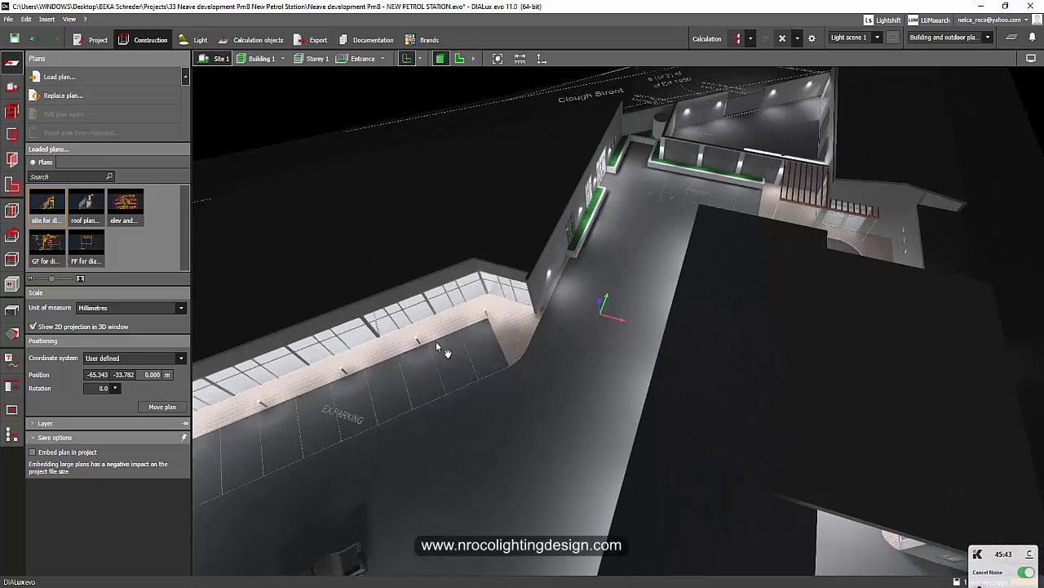